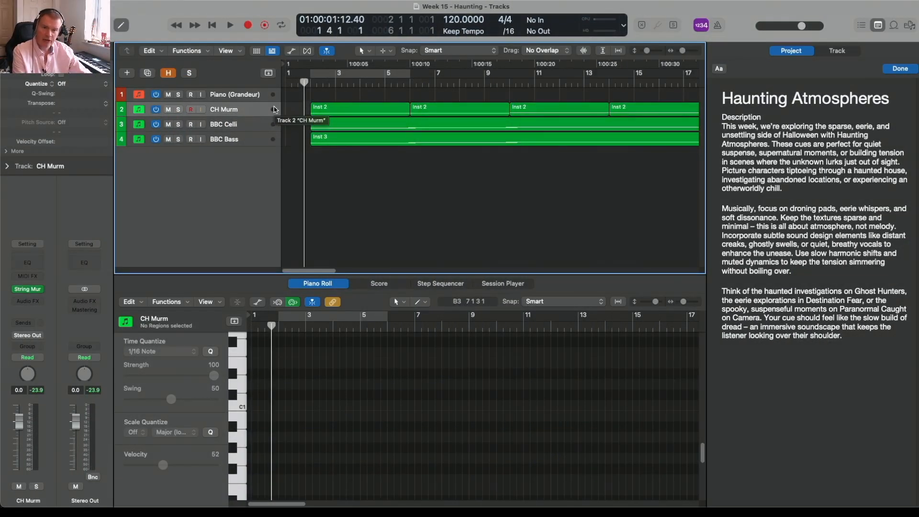
Inspect the notes of the BBC Celli and BBC Bass regions in the Piano Roll
{"action": "left_click", "coordinate": [241, 128]}
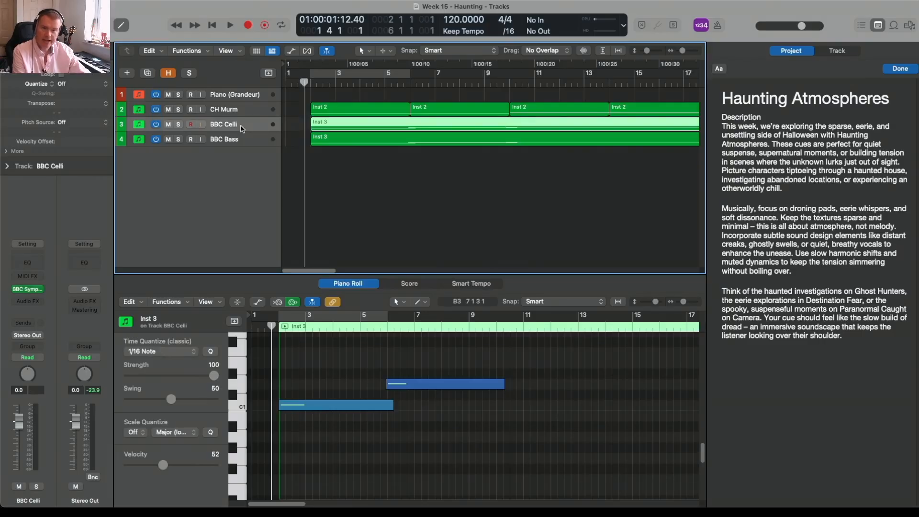
{"action": "left_click", "coordinate": [244, 140]}
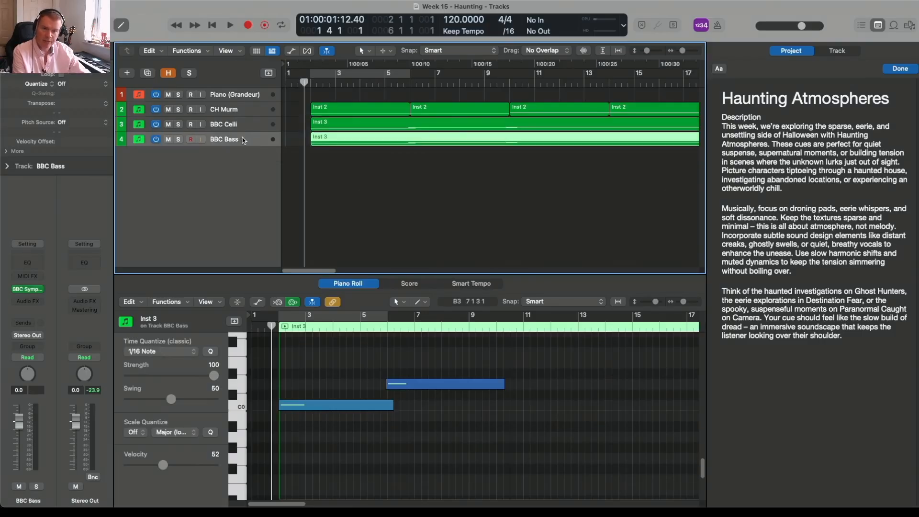
{"action": "left_click", "coordinate": [243, 128]}
{"action": "left_click", "coordinate": [343, 349]}
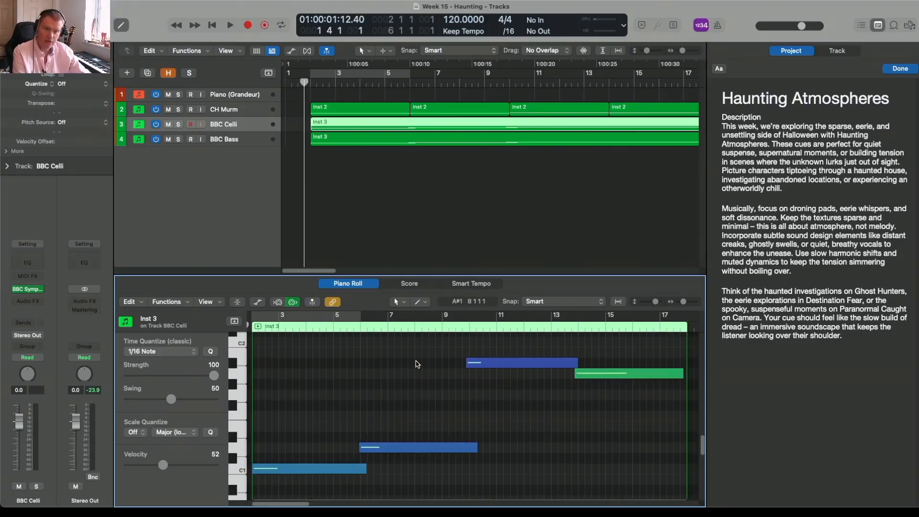
Inspect the notes in the first, third and fourth CH Murm regions, finishing on the first one
{"action": "left_click", "coordinate": [338, 110]}
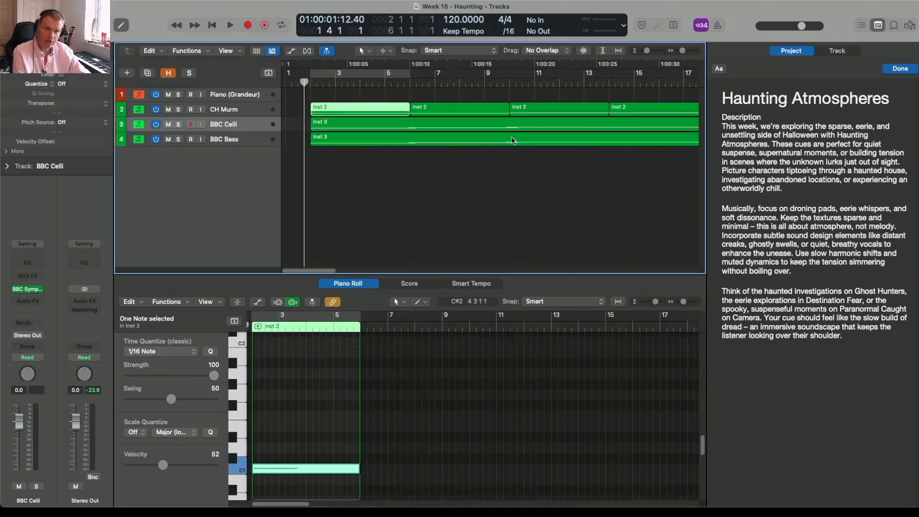
{"action": "left_click", "coordinate": [530, 109]}
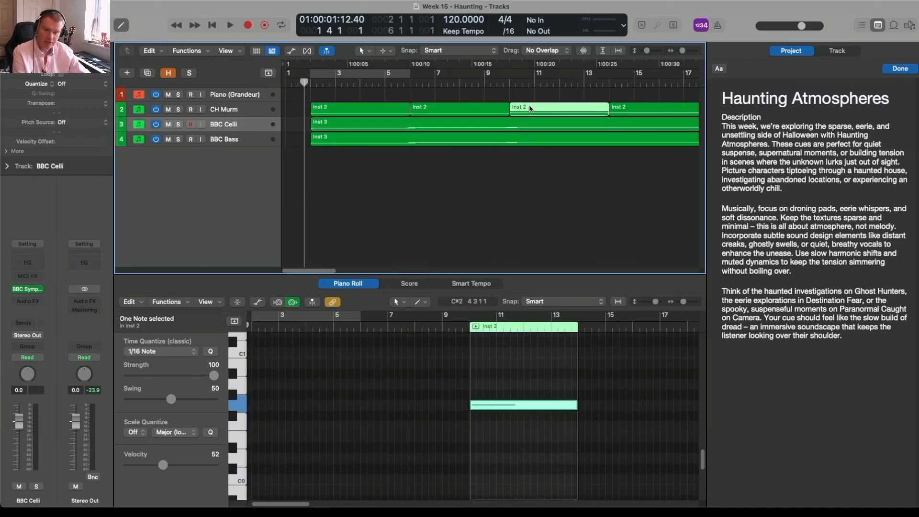
{"action": "left_click", "coordinate": [624, 109]}
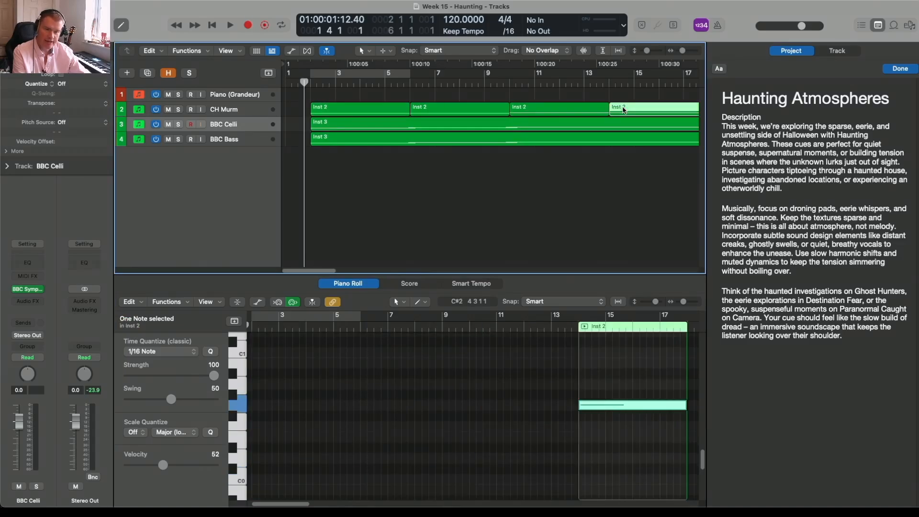
{"action": "left_click", "coordinate": [335, 109]}
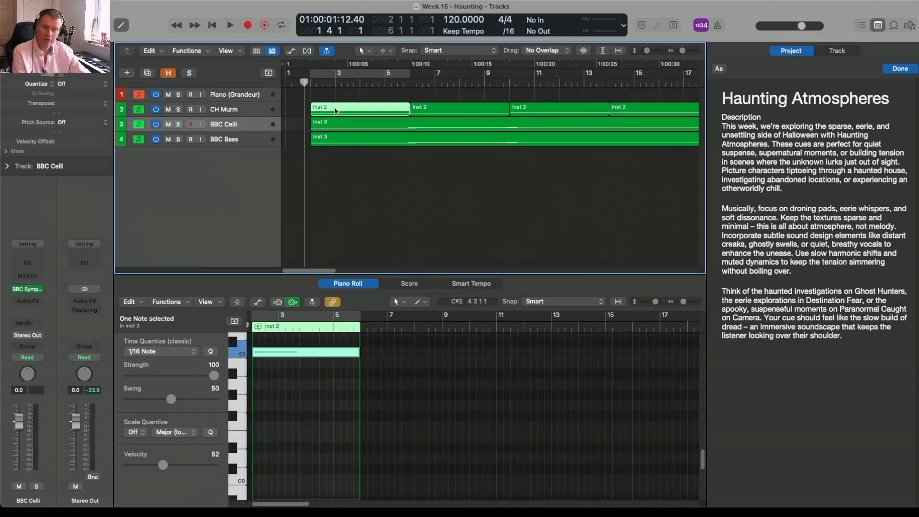
Play the arrangement from just before bar 2 until the playhead passes the end of the regions
{"action": "left_click_drag", "start_coordinate": [305, 83], "coordinate": [304, 84]}
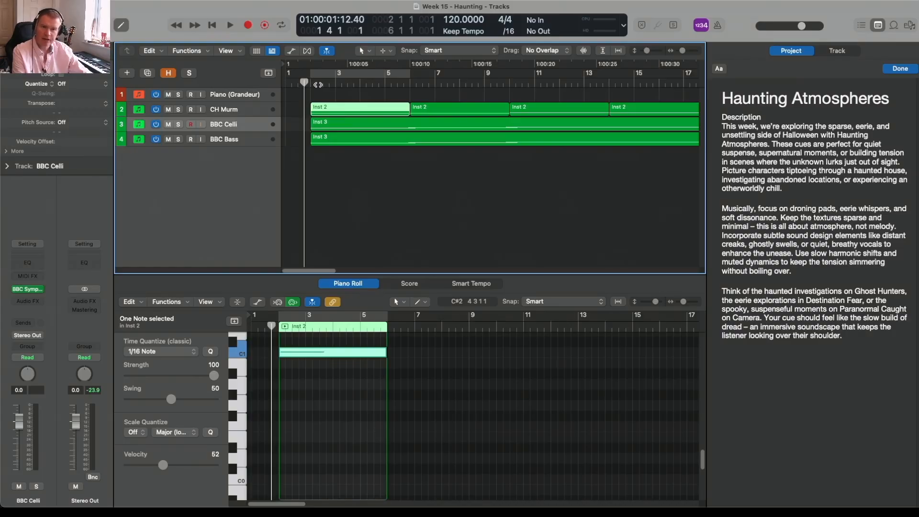
{"action": "key", "text": "space"}
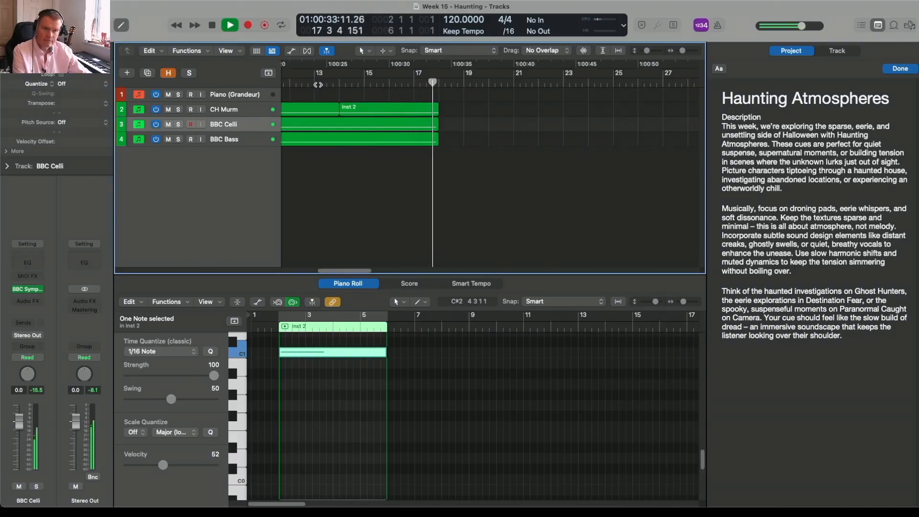
{"action": "key", "text": "space"}
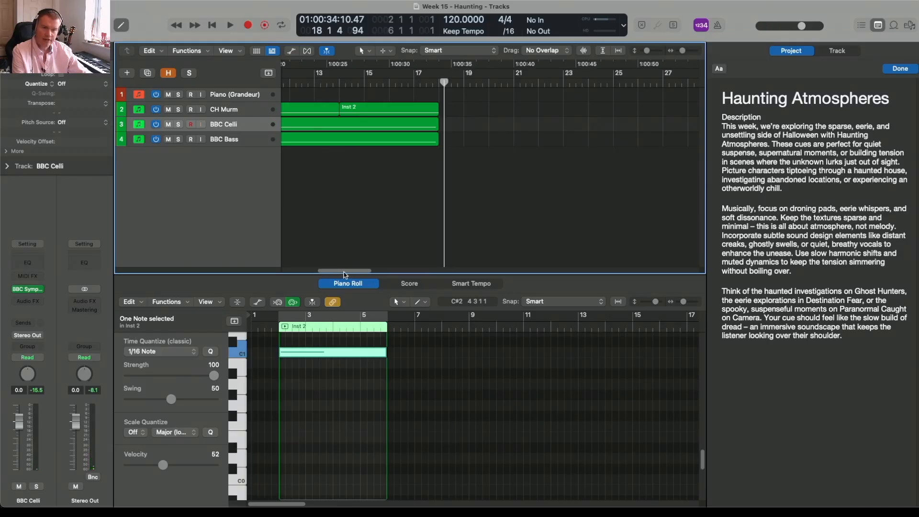
{"action": "left_click_drag", "start_coordinate": [344, 272], "coordinate": [307, 272]}
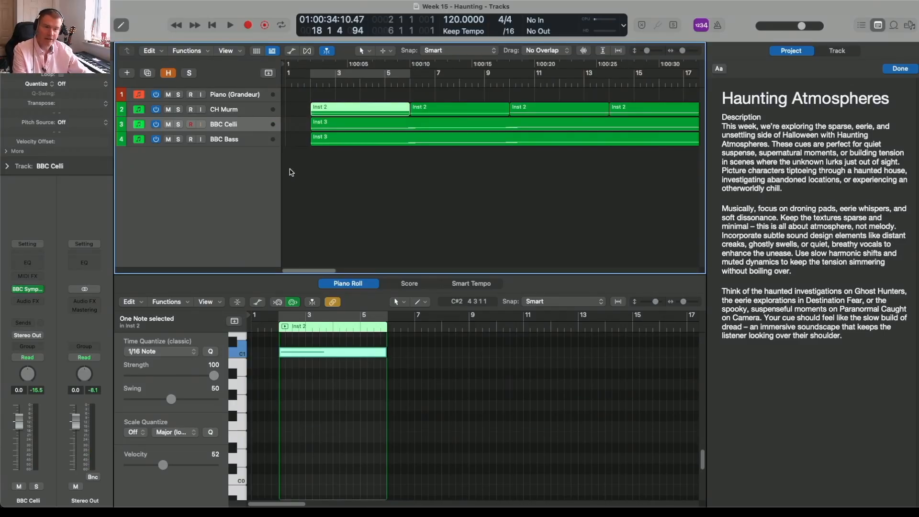
Solo the OBL Pedal track and view its Oblivion instrument in Kontakt
{"action": "left_click", "coordinate": [249, 141]}
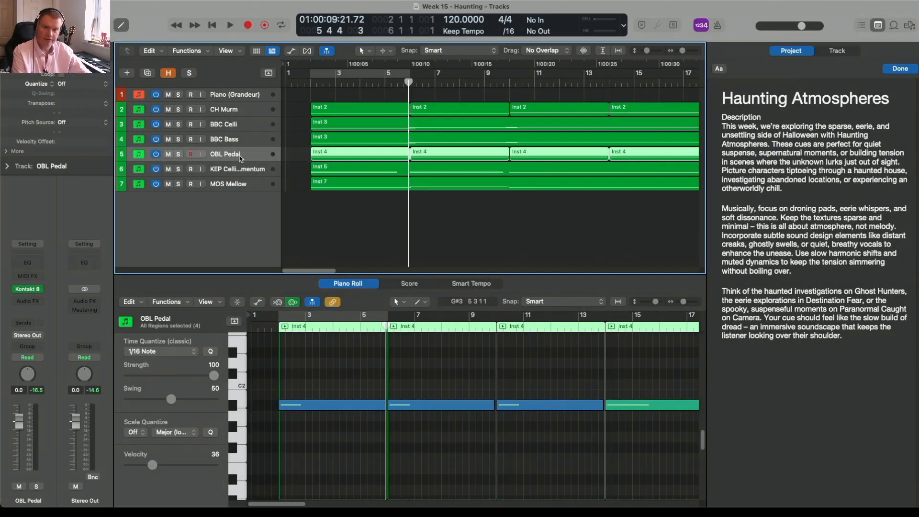
{"action": "left_click", "coordinate": [179, 154]}
{"action": "left_click", "coordinate": [27, 289]}
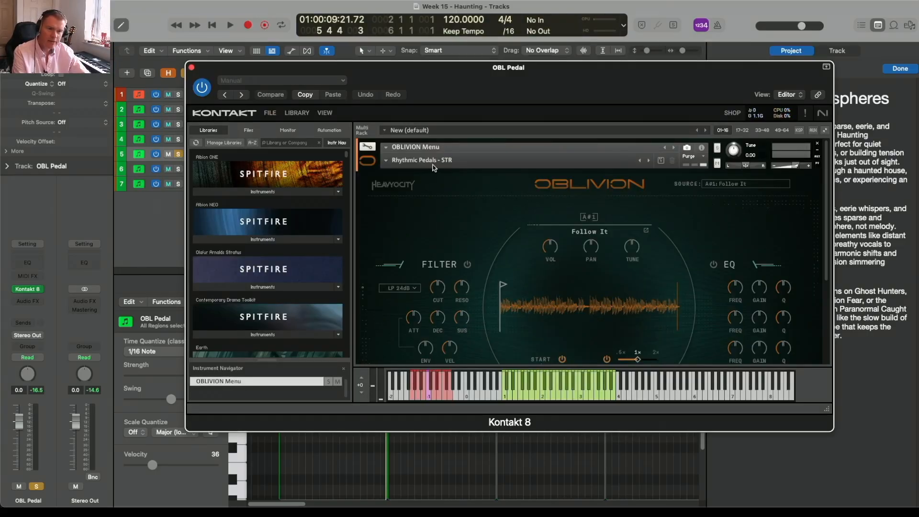
{"action": "key", "text": "super+w"}
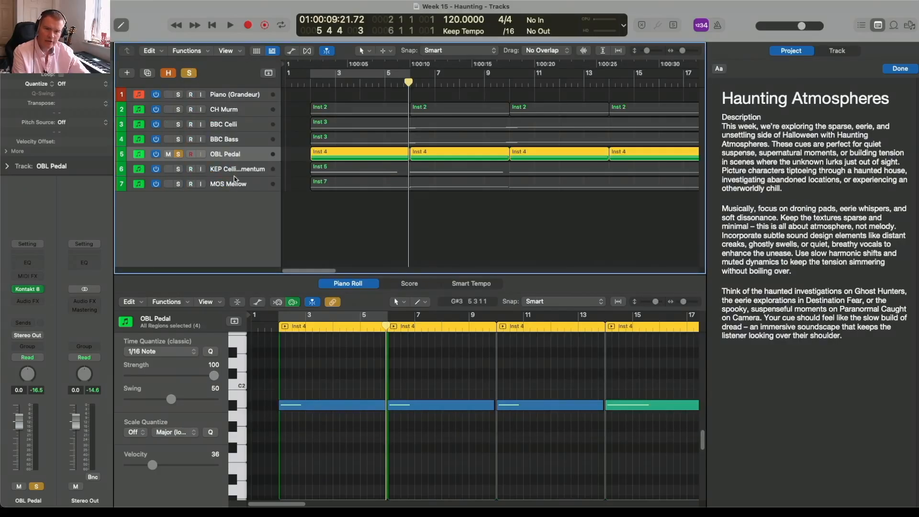
Audition the soloed OBL Pedal track from about bar 2 and turn its solo off
{"action": "key", "text": "space"}
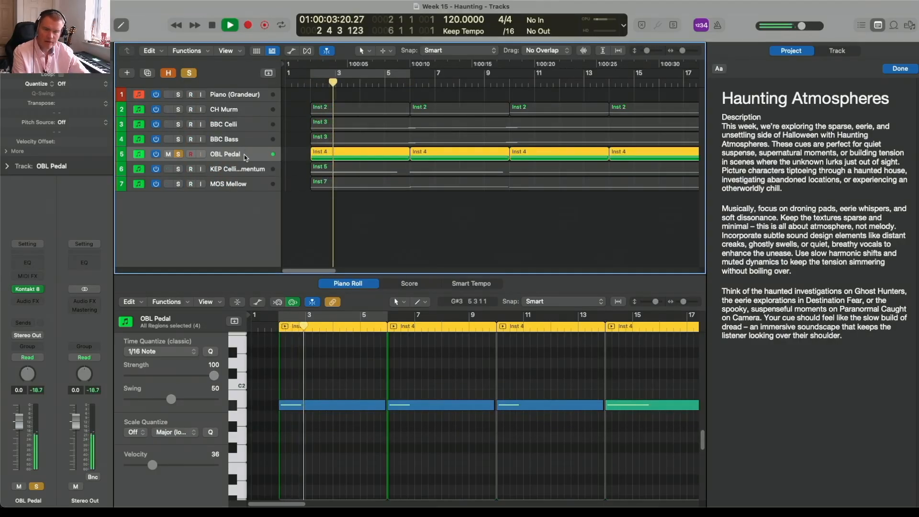
{"action": "key", "text": "space"}
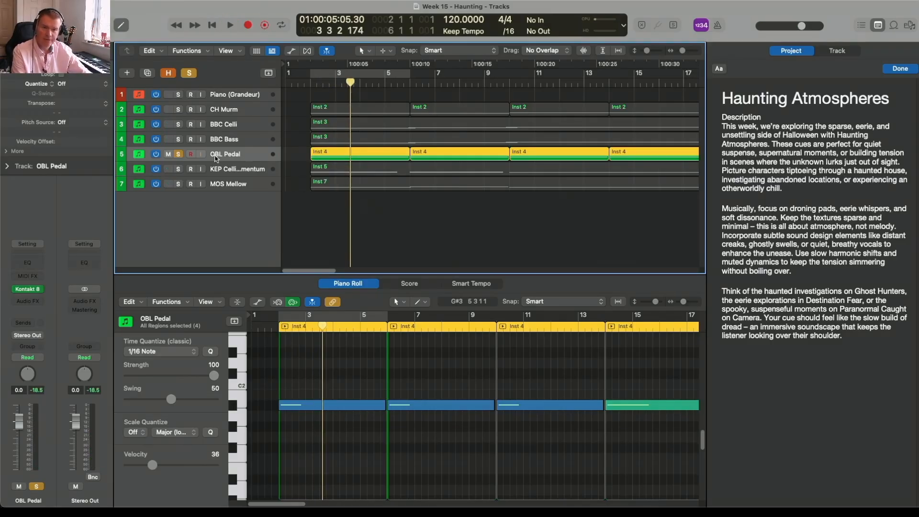
{"action": "left_click", "coordinate": [179, 155]}
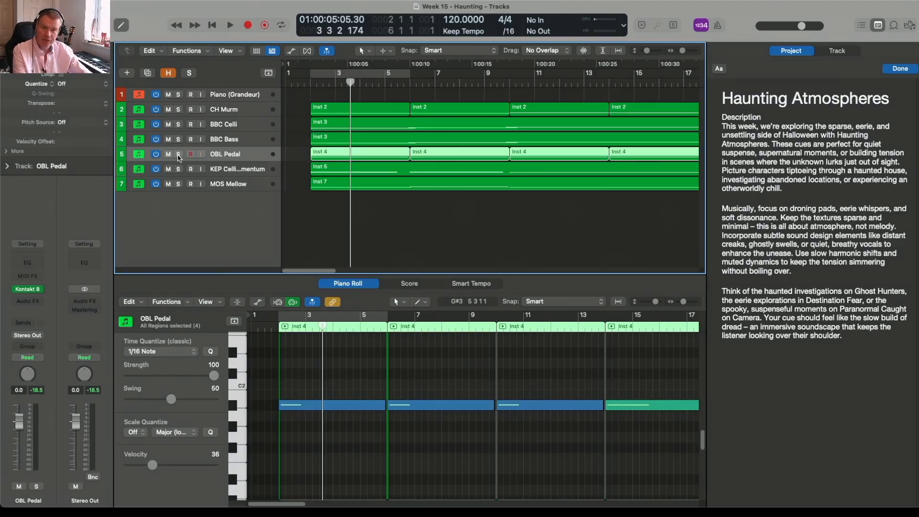
Solo the MOS Mellow track and view its Mosaic Bass instrument in Kontakt
{"action": "left_click", "coordinate": [178, 184]}
{"action": "left_click", "coordinate": [229, 186]}
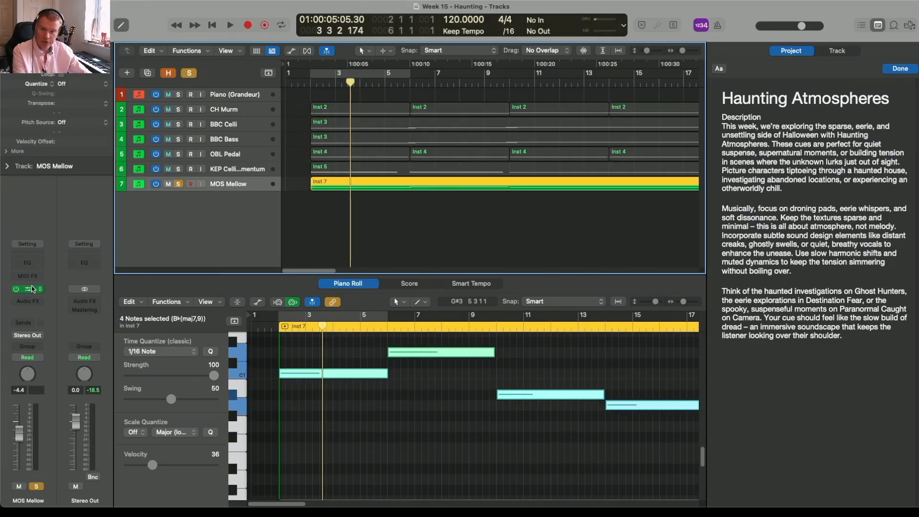
{"action": "left_click", "coordinate": [29, 290]}
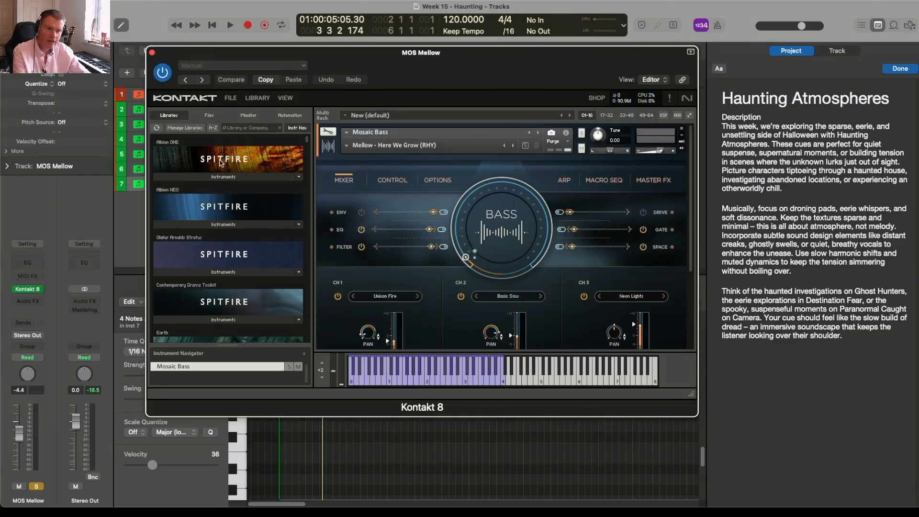
{"action": "left_click", "coordinate": [153, 53]}
Audition MOS Mellow alone and together with OBL Pedal, and turn both solos off
{"action": "key", "text": "space"}
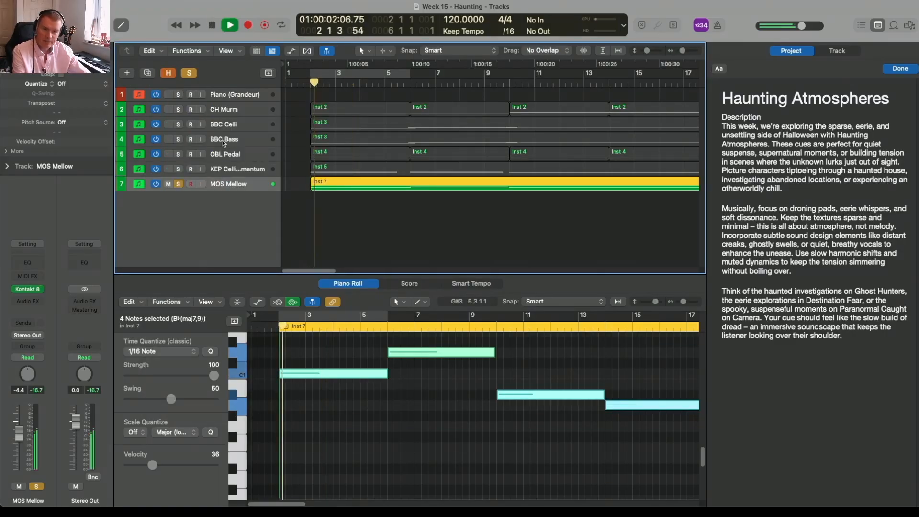
{"action": "left_click", "coordinate": [179, 154]}
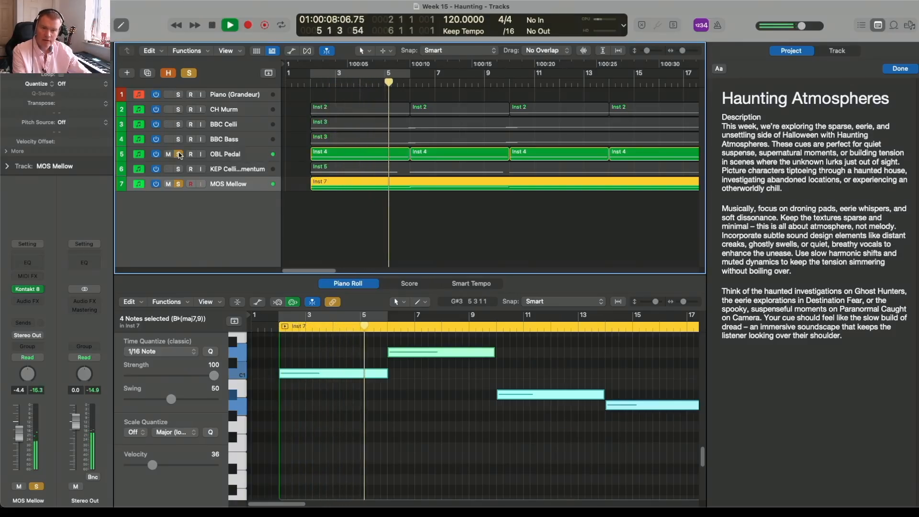
{"action": "key", "text": "space"}
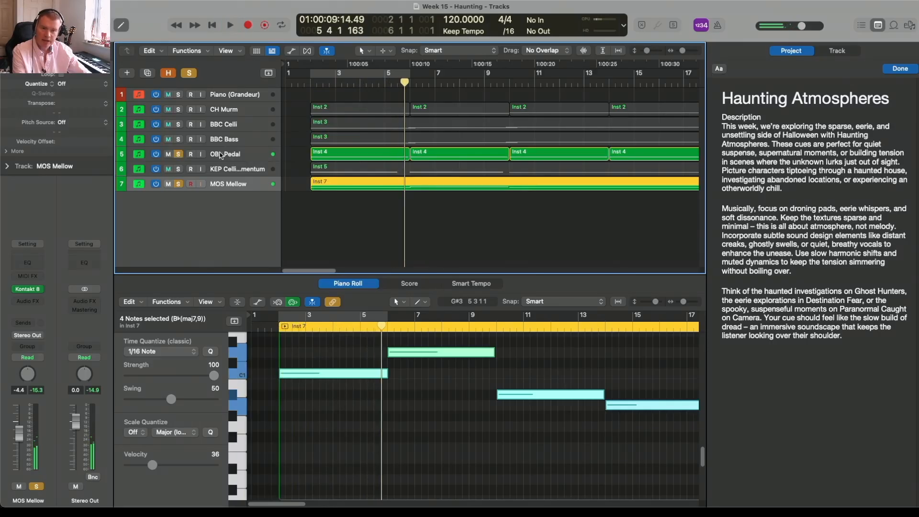
{"action": "left_click", "coordinate": [178, 154]}
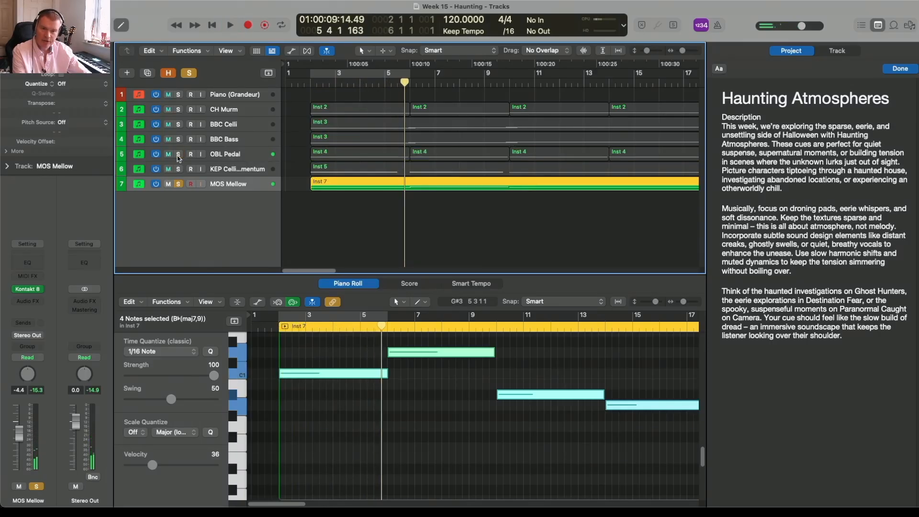
{"action": "left_click", "coordinate": [178, 184]}
Solo and audition the KEP Celli Momentum track from just before bar 2, and turn its solo off
{"action": "left_click", "coordinate": [237, 173]}
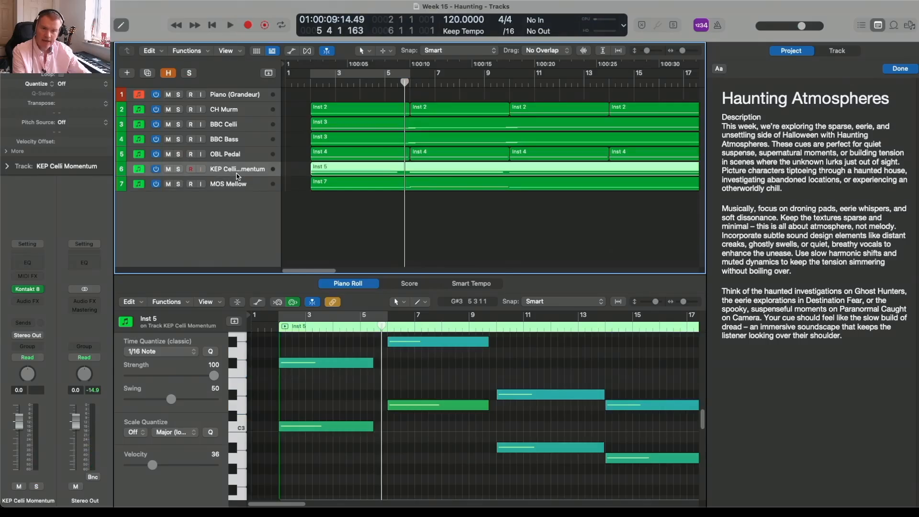
{"action": "left_click", "coordinate": [178, 169]}
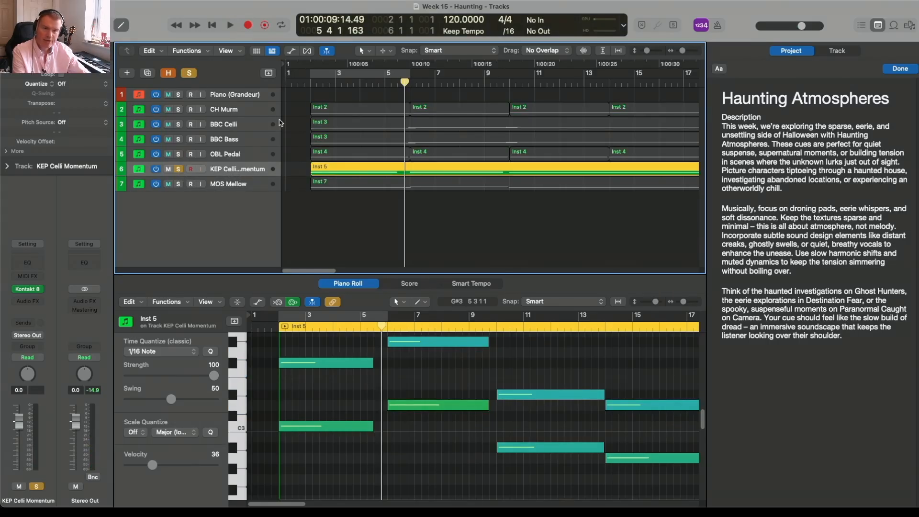
{"action": "double_click", "coordinate": [308, 83]}
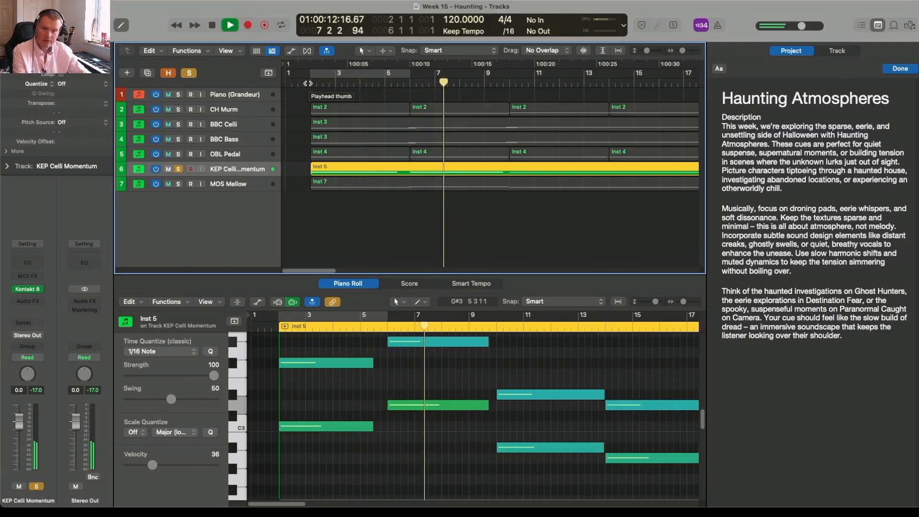
{"action": "key", "text": "space"}
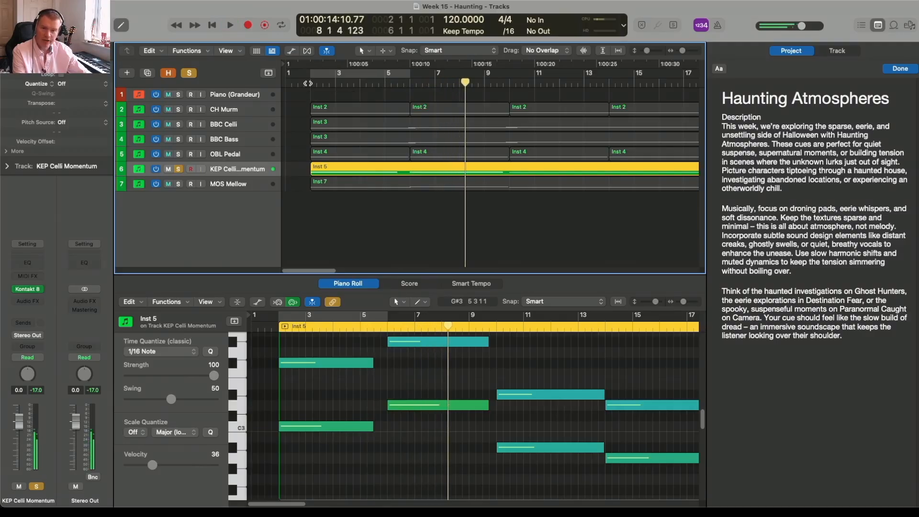
{"action": "left_click", "coordinate": [179, 169]}
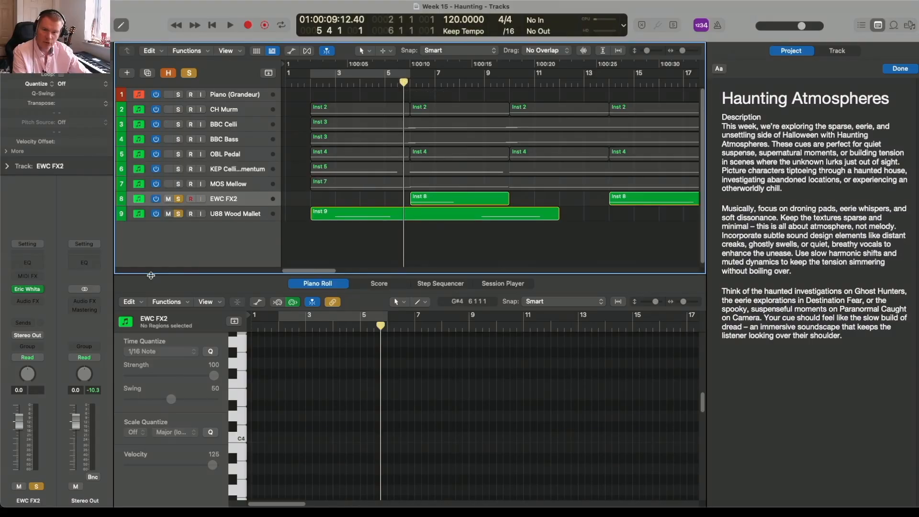
View the Eric Whitacre Choir instrument on EWC FX2 and audition that track with the U88 Wood Mallet solo turned off
{"action": "left_click", "coordinate": [28, 289]}
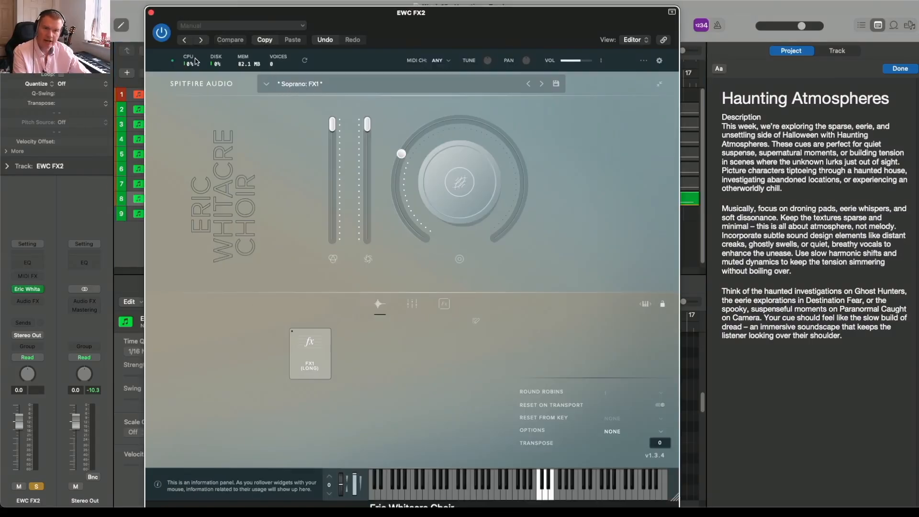
{"action": "left_click", "coordinate": [151, 13]}
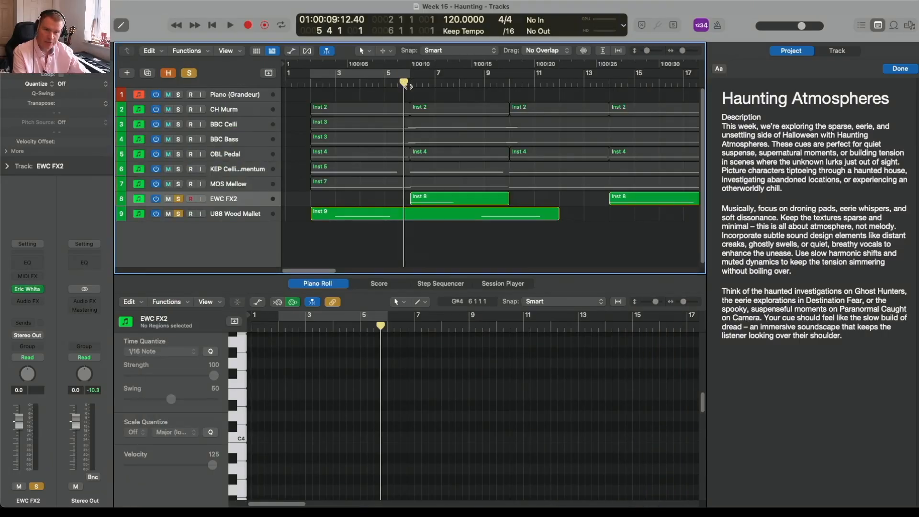
{"action": "left_click", "coordinate": [178, 214]}
{"action": "key", "text": "space"}
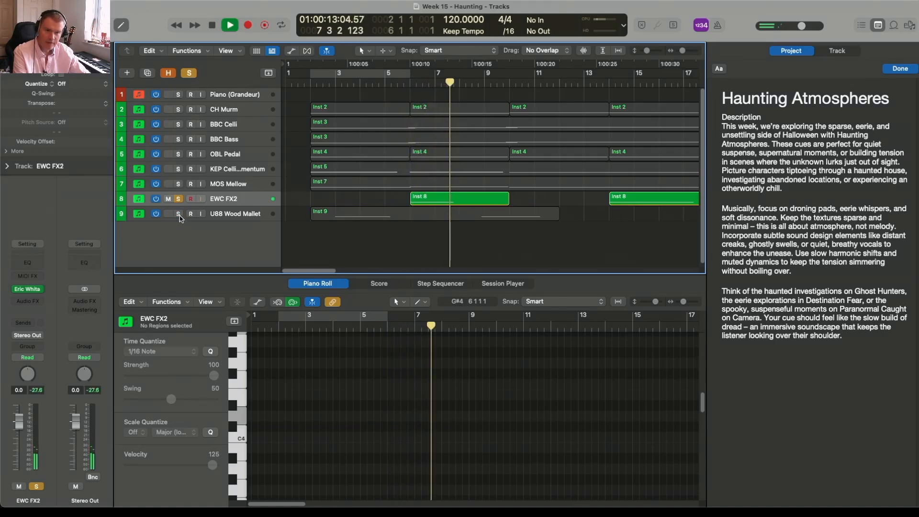
{"action": "key", "text": "space"}
Solo U88 Wood Mallet instead of EWC FX2 and audition it from just before bar 9
{"action": "left_click", "coordinate": [178, 214]}
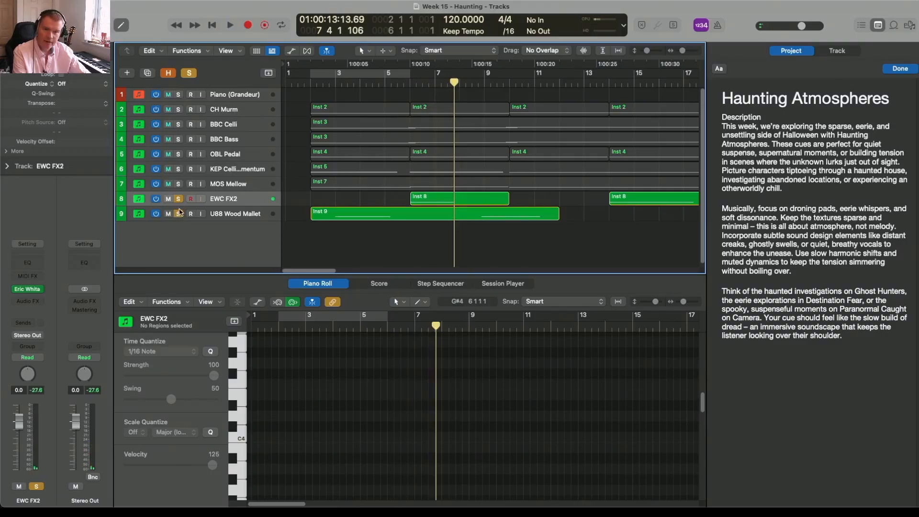
{"action": "left_click", "coordinate": [179, 199]}
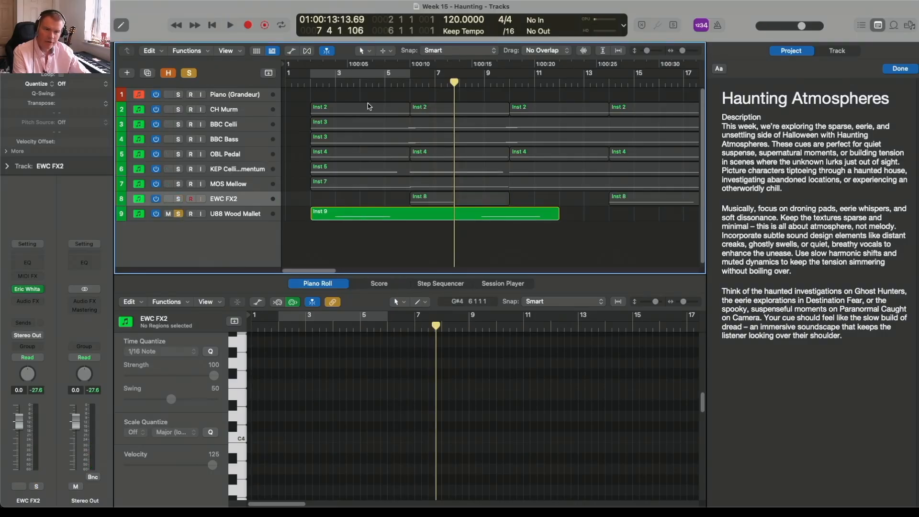
{"action": "left_click", "coordinate": [482, 83]}
{"action": "key", "text": "space"}
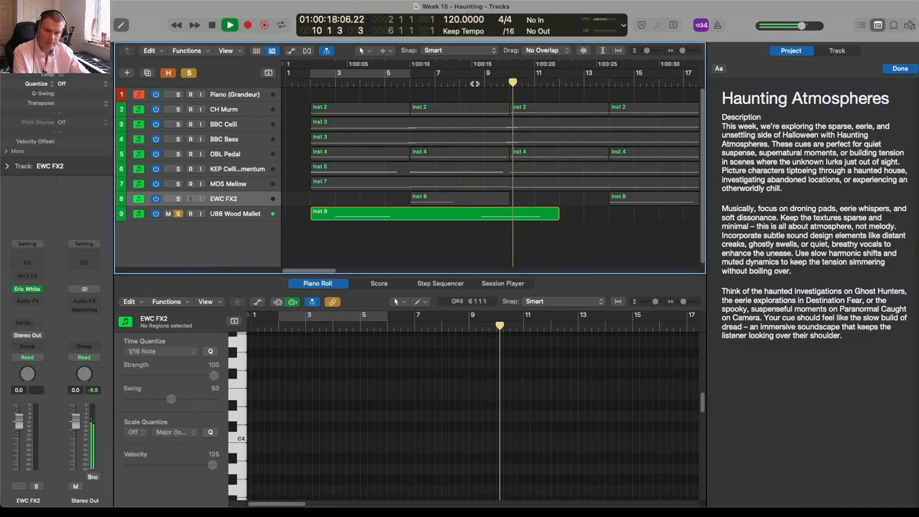
{"action": "key", "text": "space"}
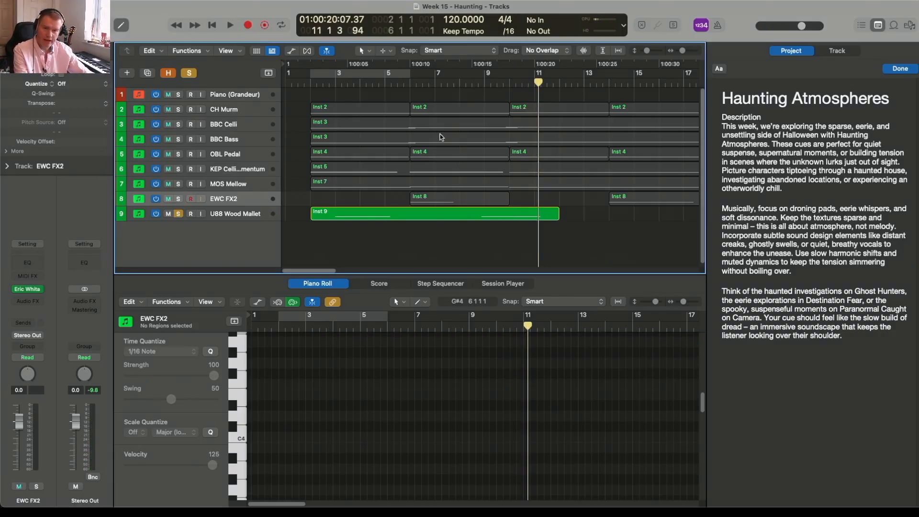
Turn off the U88 Wood Mallet solo and view the Gravity 2 Designer instrument on the GRA Whoosh track
{"action": "left_click", "coordinate": [178, 213]}
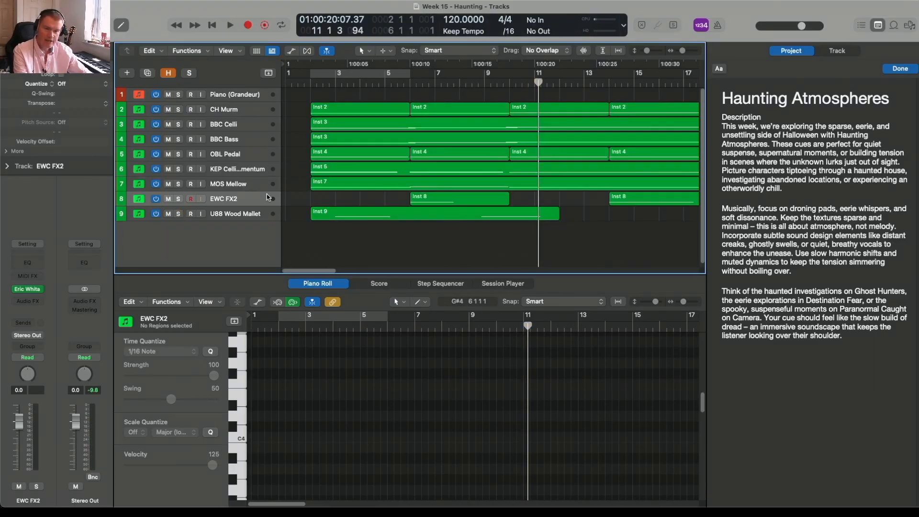
{"action": "left_click", "coordinate": [241, 216]}
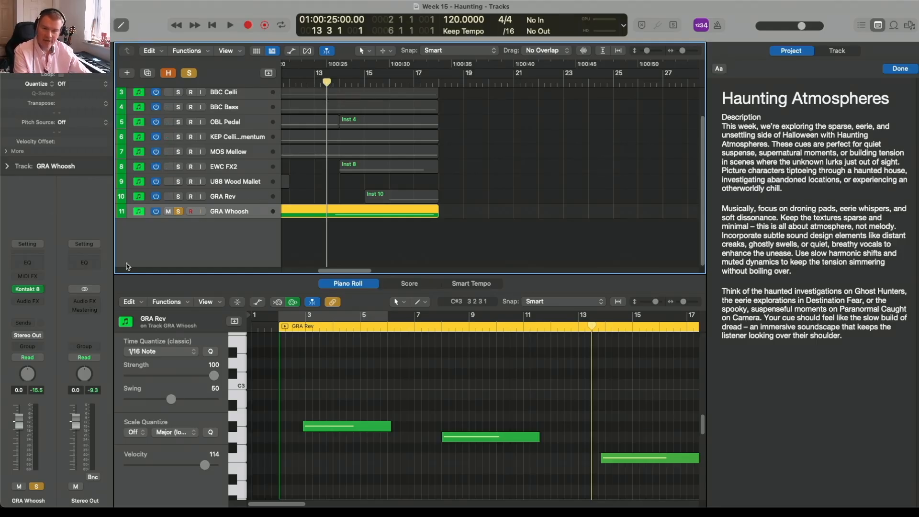
{"action": "left_click", "coordinate": [28, 290]}
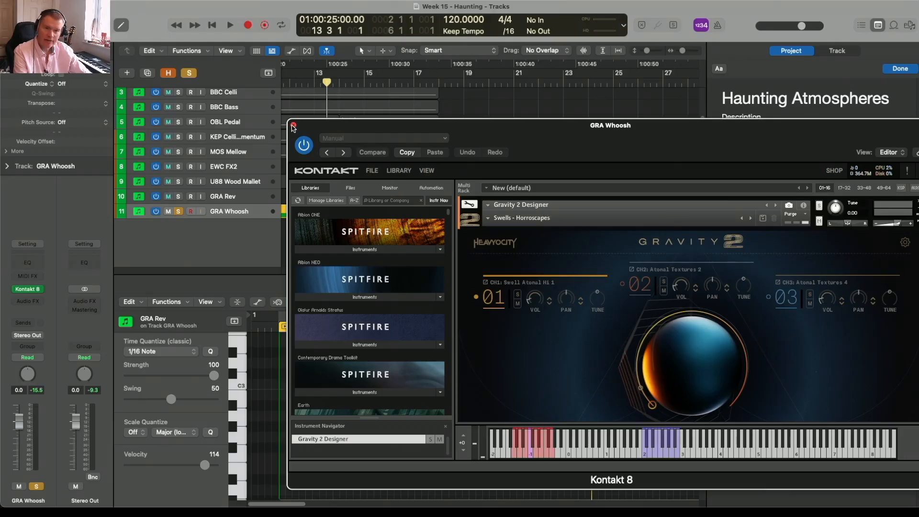
{"action": "left_click", "coordinate": [293, 126]}
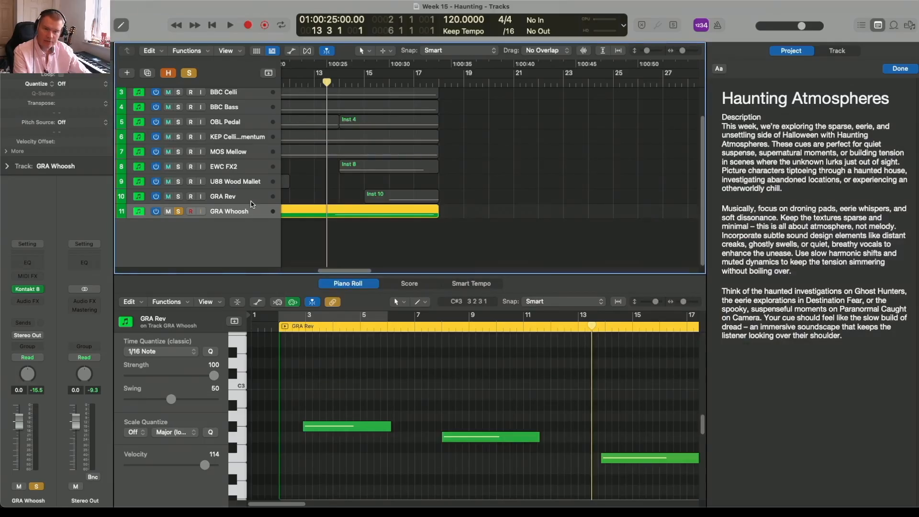
Audition the soloed GRA Whoosh track from bar 13, and turn its solo off
{"action": "key", "text": "space"}
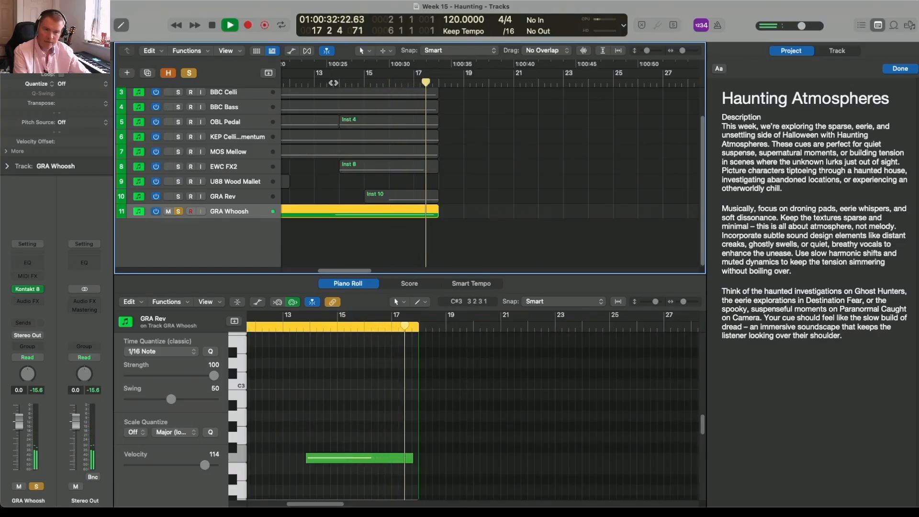
{"action": "key", "text": "space"}
{"action": "left_click", "coordinate": [178, 211]}
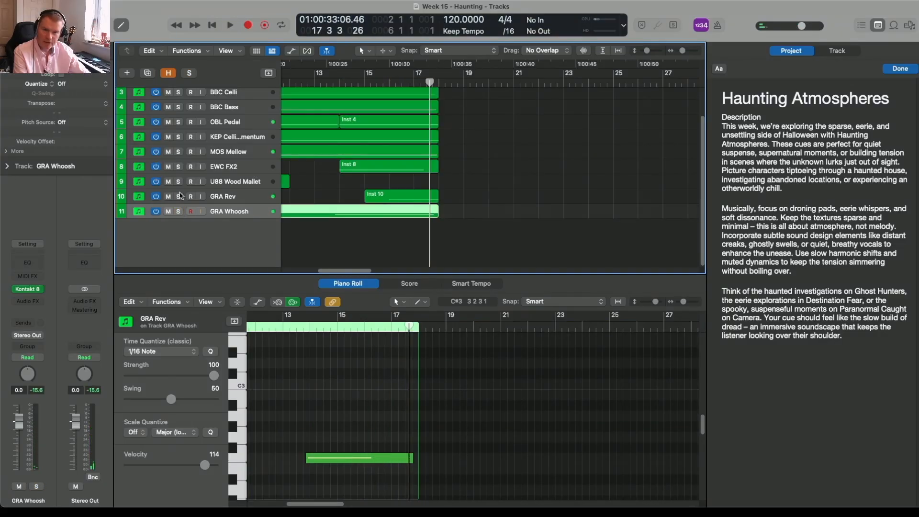
Solo the GRA Rev track and audition it from about halfway through bar 15
{"action": "left_click", "coordinate": [179, 197]}
{"action": "left_click", "coordinate": [381, 83]}
{"action": "key", "text": "space"}
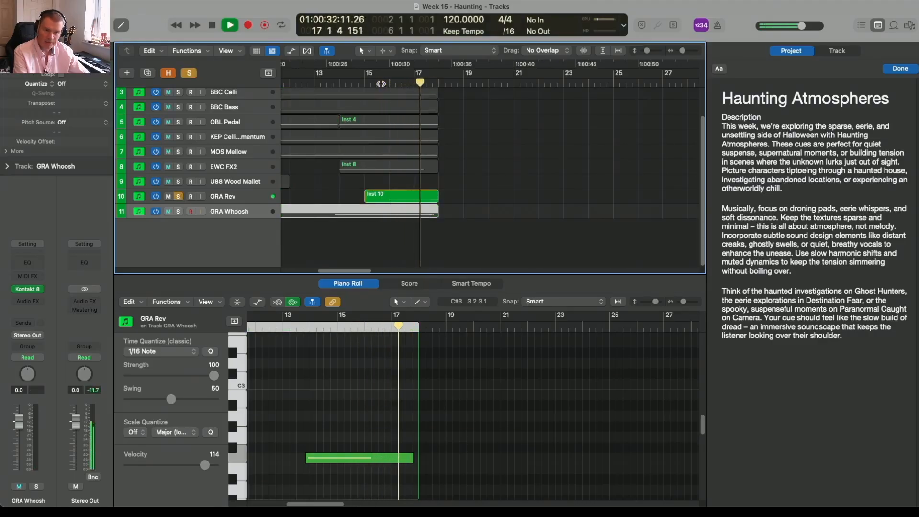
{"action": "key", "text": "space"}
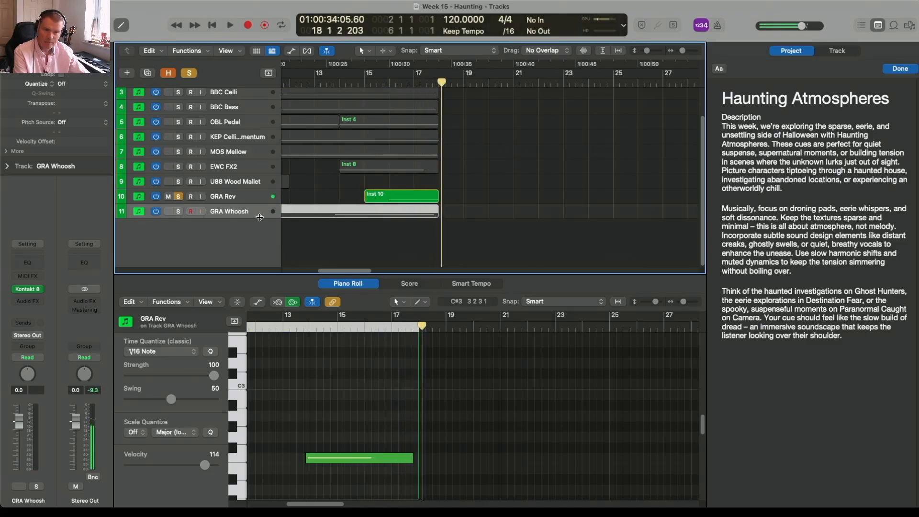
Add GRA Whoosh to the solo and audition it together with GRA Rev from bar 13
{"action": "left_click", "coordinate": [178, 212]}
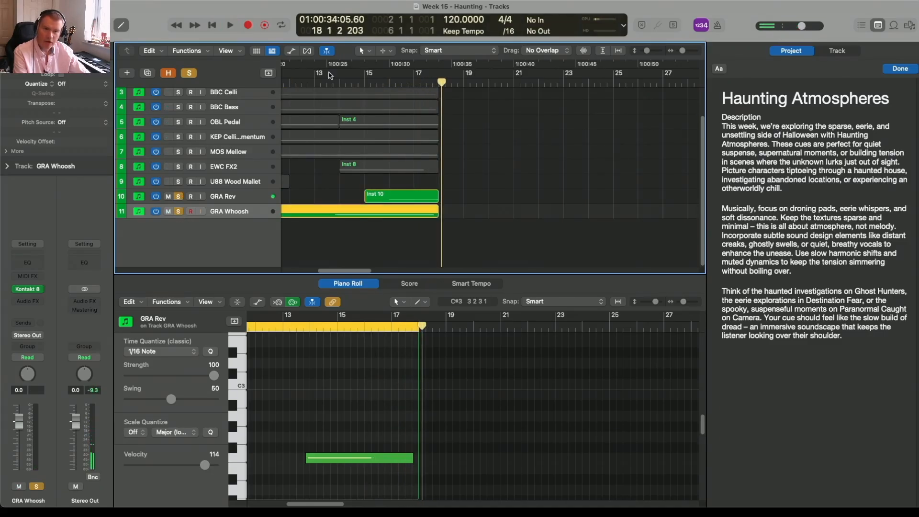
{"action": "left_click", "coordinate": [325, 87]}
{"action": "key", "text": "space"}
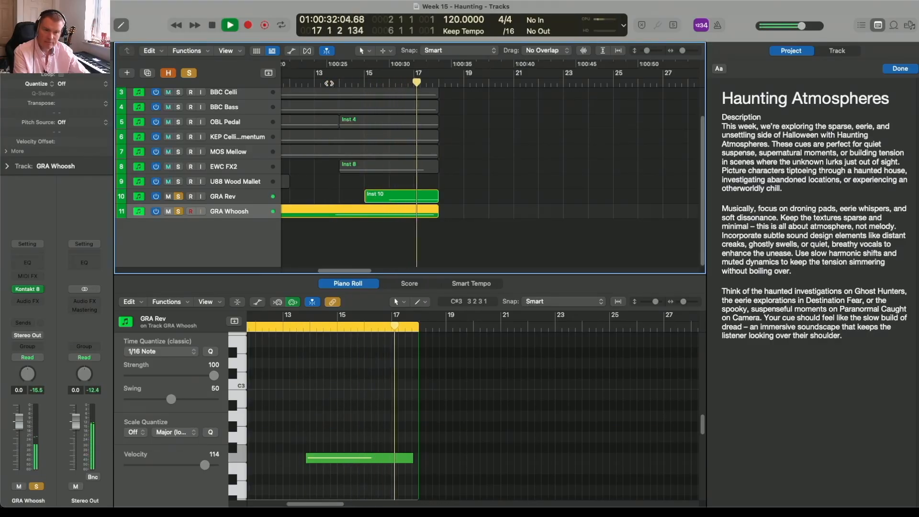
{"action": "key", "text": "space"}
View the notes of the long GRA Rev region on the GRA Whoosh track
{"action": "key", "text": "z"}
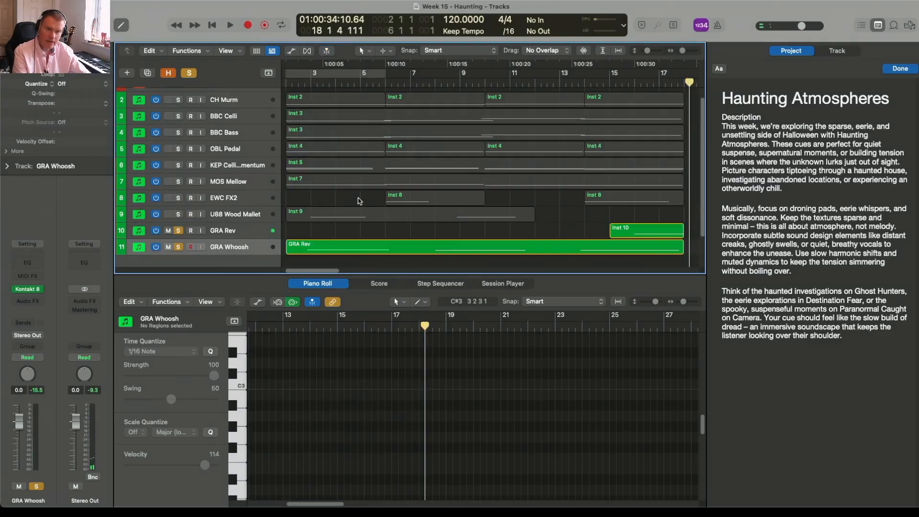
{"action": "left_click", "coordinate": [307, 247]}
{"action": "scroll", "coordinate": [306, 239], "scroll_direction": "down", "scroll_amount": 1}
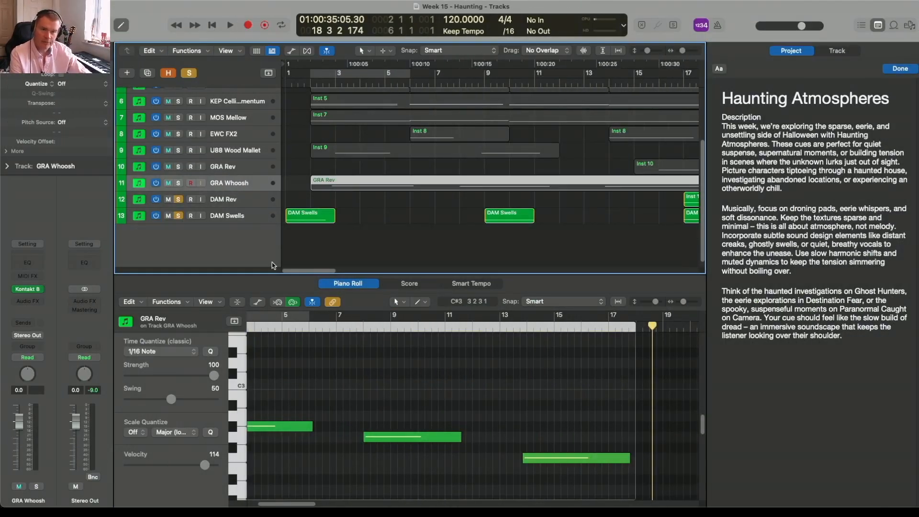
Audition DAM Swells from bar 1, first soloed and then in the full mix with the DAM solos turned off
{"action": "left_click", "coordinate": [284, 83]}
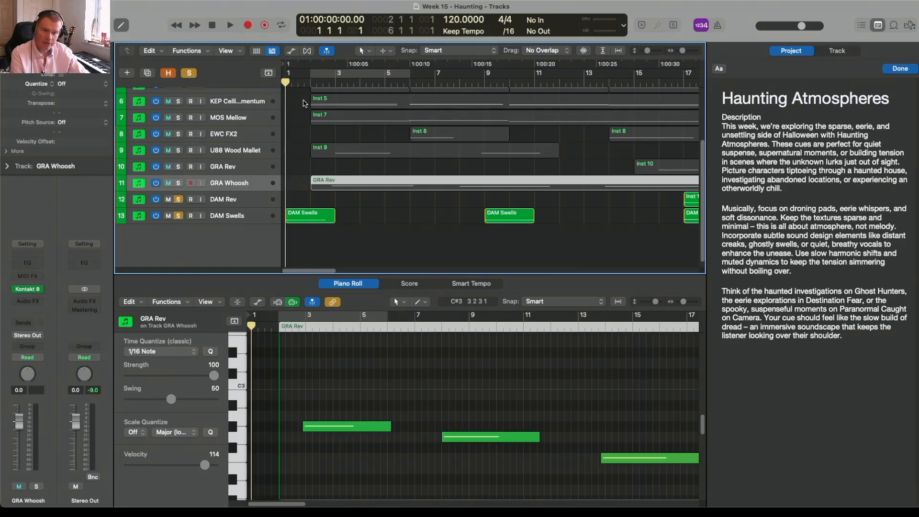
{"action": "left_click", "coordinate": [178, 216]}
{"action": "key", "text": "space"}
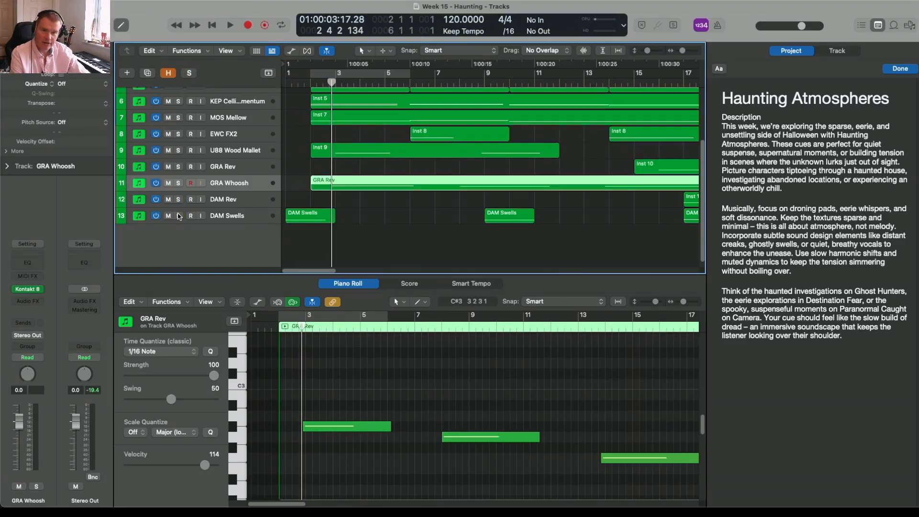
{"action": "key", "text": "space"}
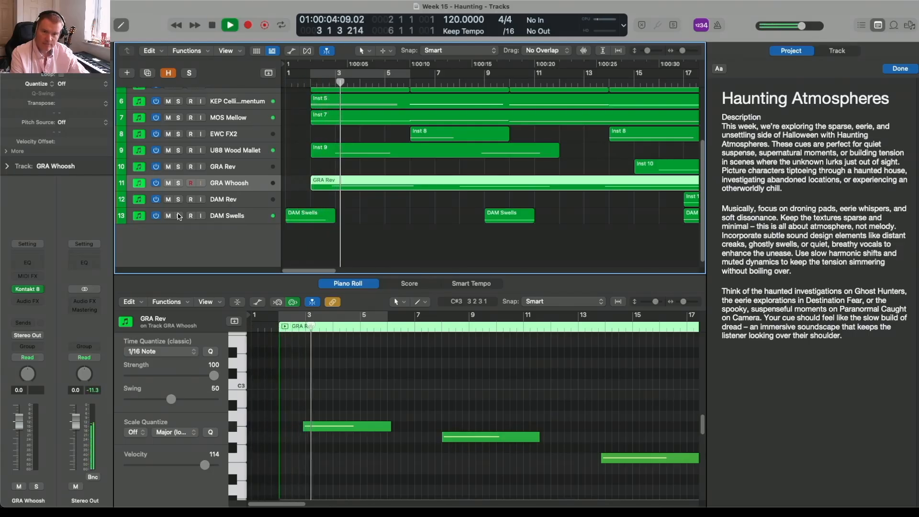
{"action": "key", "text": "space"}
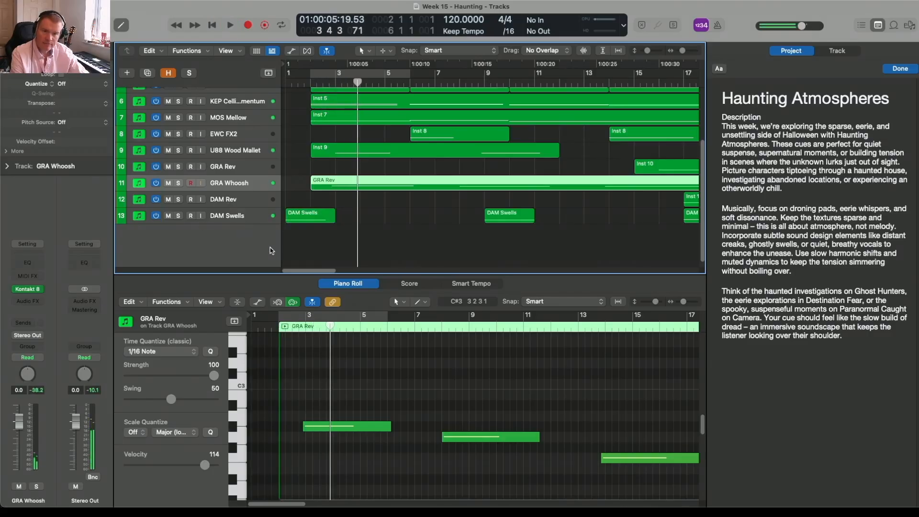
Examine the notes on the DAM Rev and DAM Swells tracks at the end of the cue
{"action": "left_click_drag", "start_coordinate": [294, 271], "coordinate": [315, 273]}
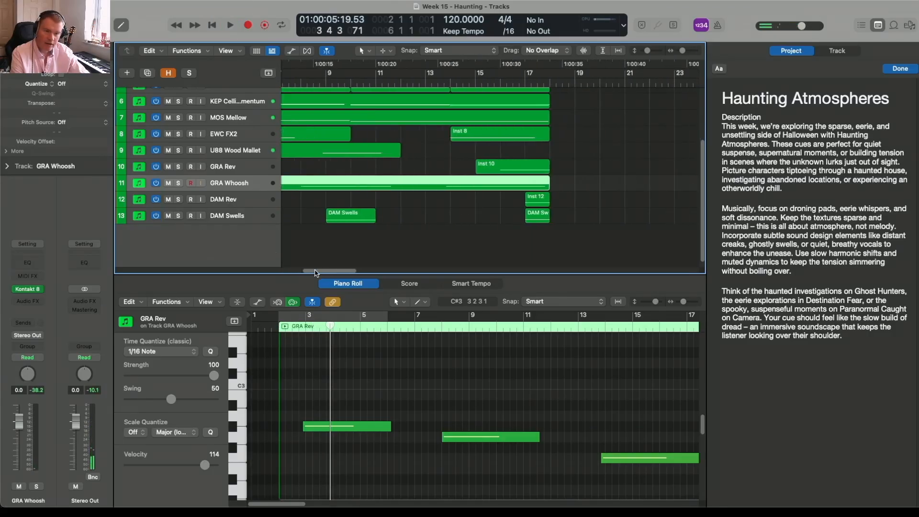
{"action": "left_click", "coordinate": [252, 203]}
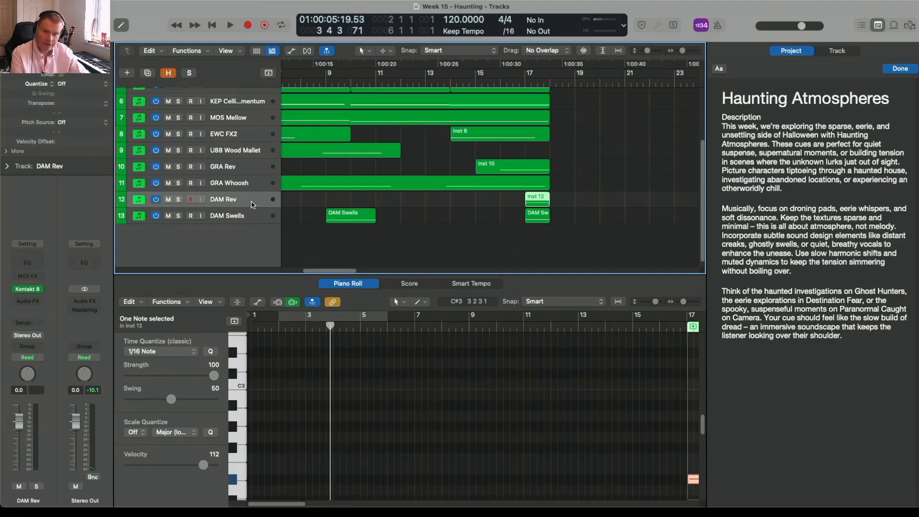
{"action": "left_click", "coordinate": [253, 215]}
{"action": "left_click", "coordinate": [253, 203]}
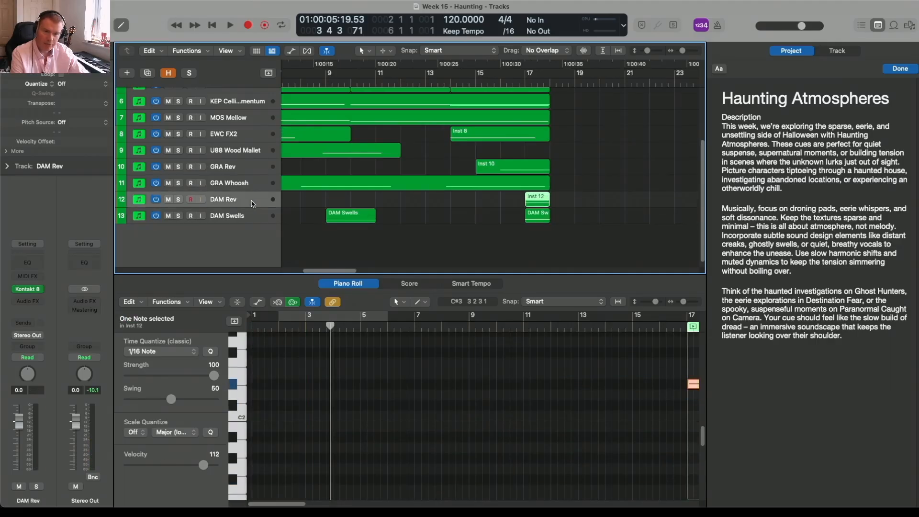
Solo DAM Rev and DAM Swells, audition them from about halfway through bar 16, and turn both solos off
{"action": "left_click_drag", "start_coordinate": [179, 202], "coordinate": [178, 216]}
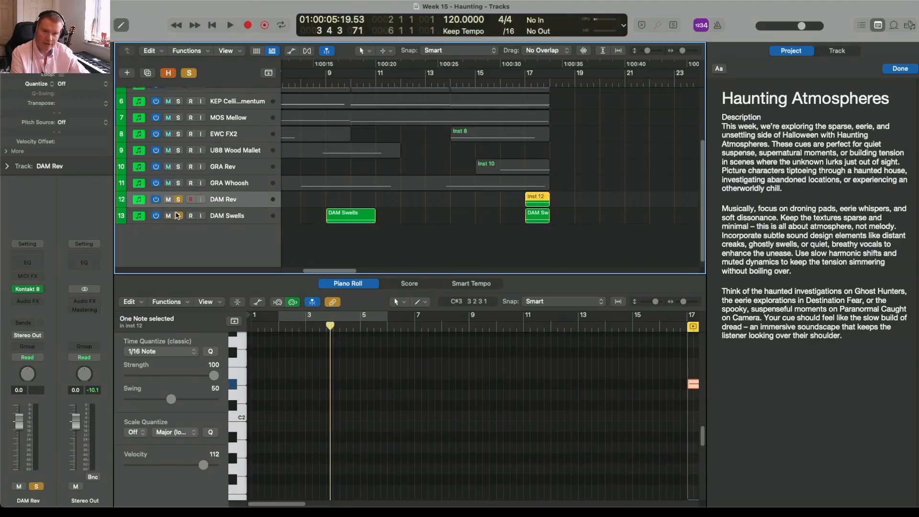
{"action": "left_click", "coordinate": [518, 82]}
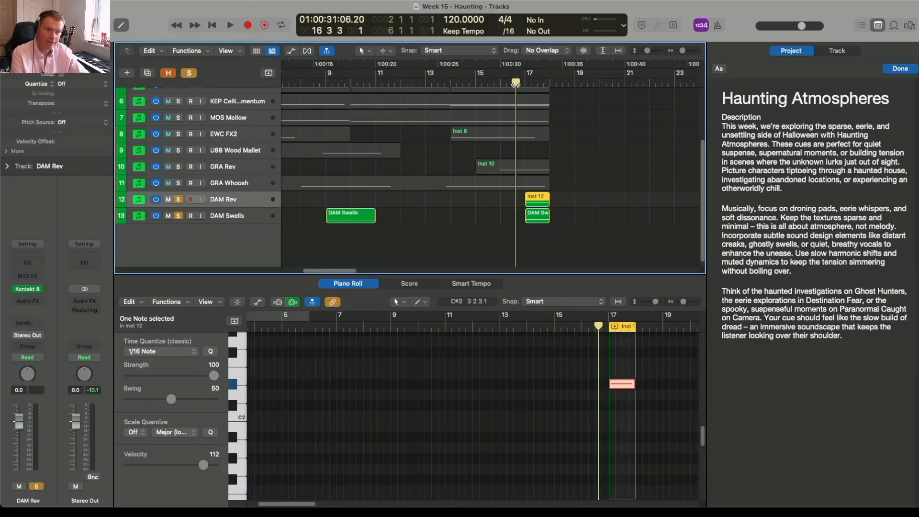
{"action": "key", "text": "space"}
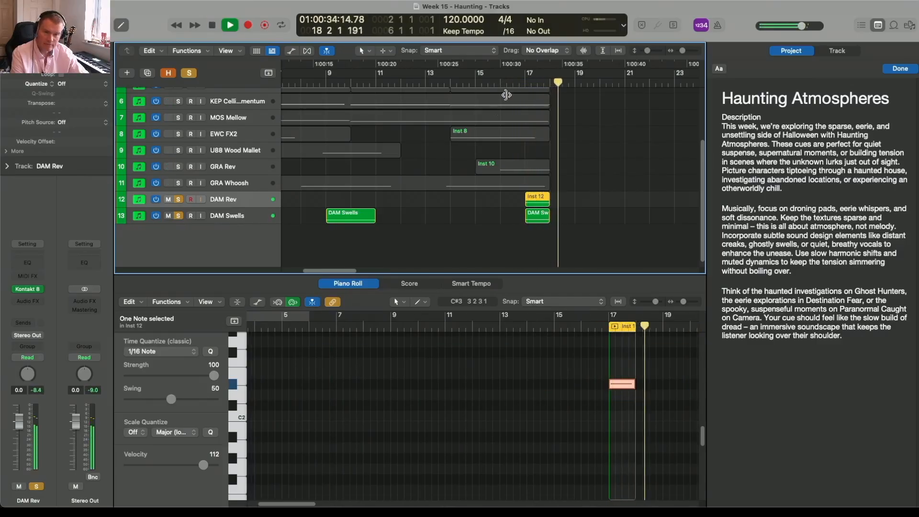
{"action": "key", "text": "space"}
{"action": "left_click", "coordinate": [178, 215]}
{"action": "key", "text": "space"}
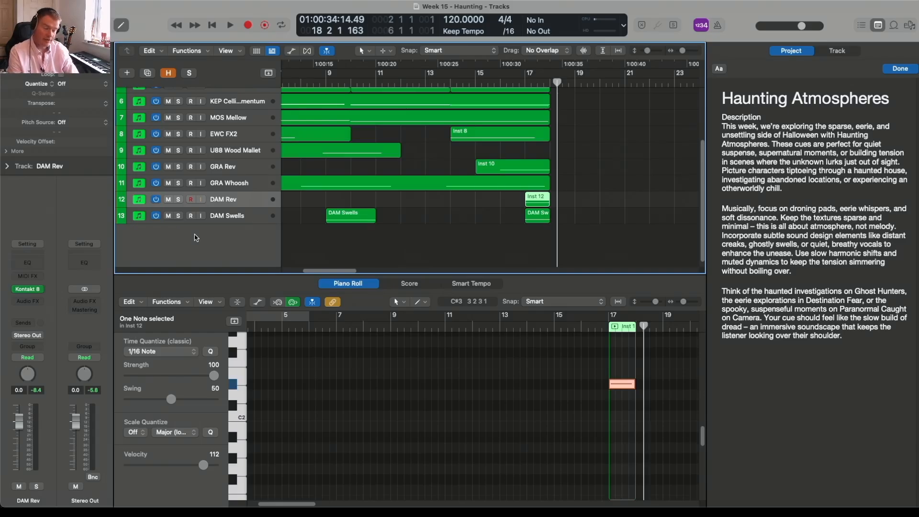
Return the playhead to bar 1 and fit the whole arrangement in view with no region selected
{"action": "key", "text": "Return"}
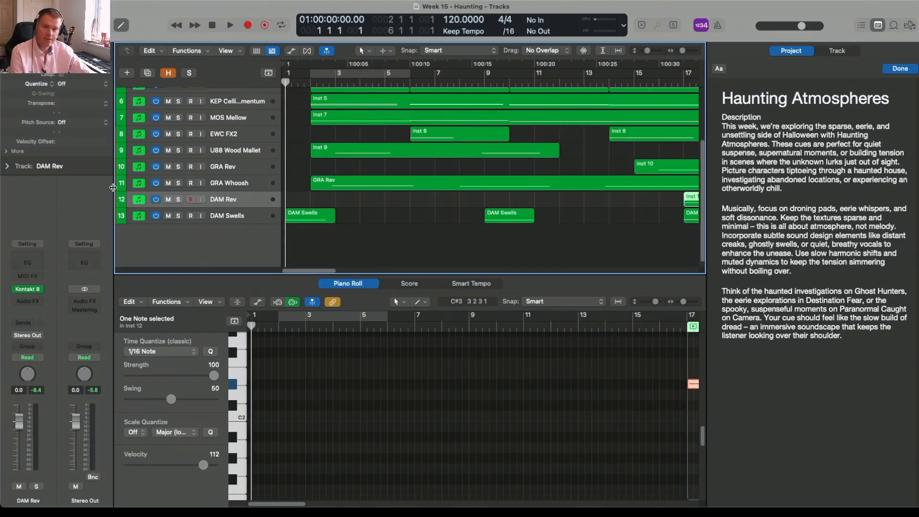
{"action": "left_click", "coordinate": [296, 149]}
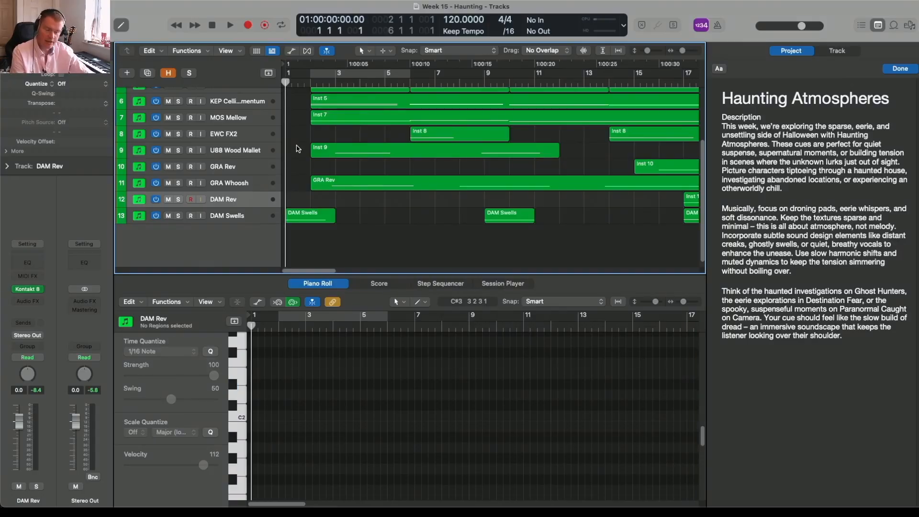
{"action": "key", "text": "z"}
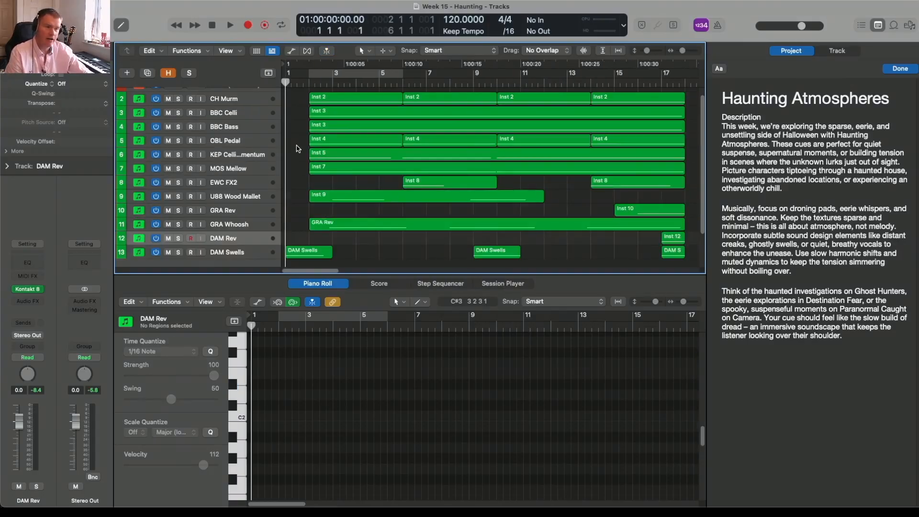